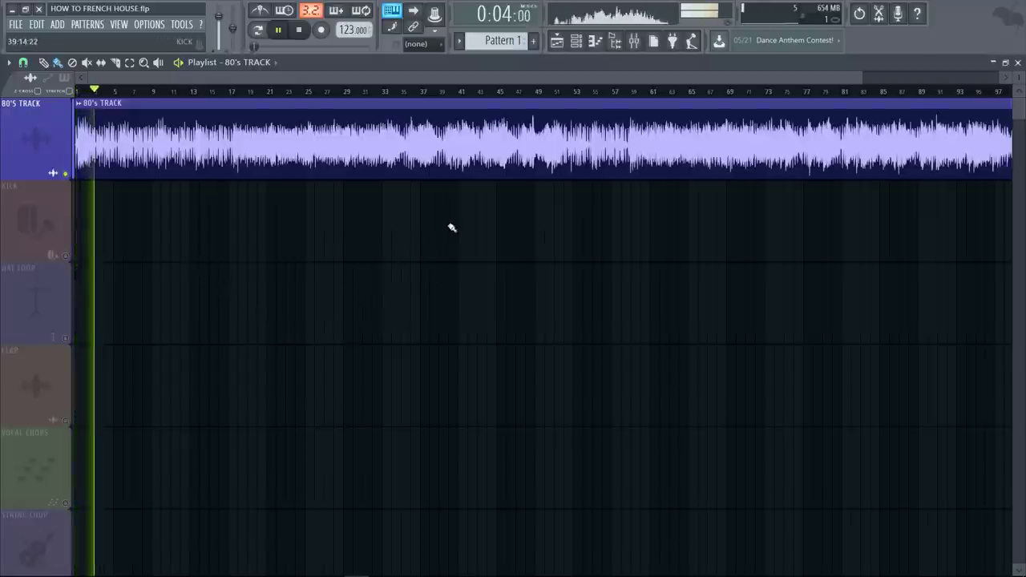
Audition the full 80's TRACK clip in the playlist from about bar 25 and about bar 39.
click(309, 90)
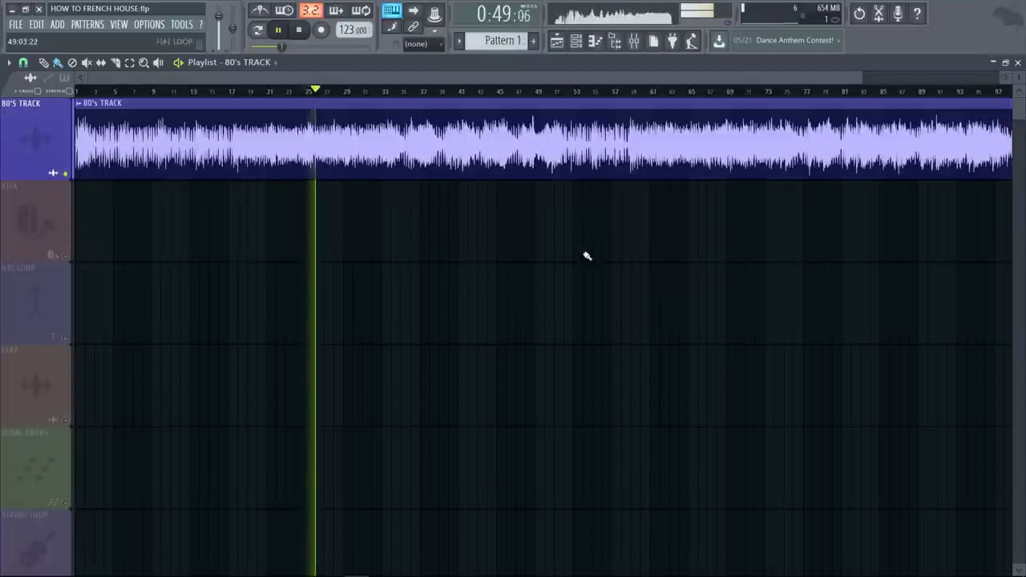
click(445, 91)
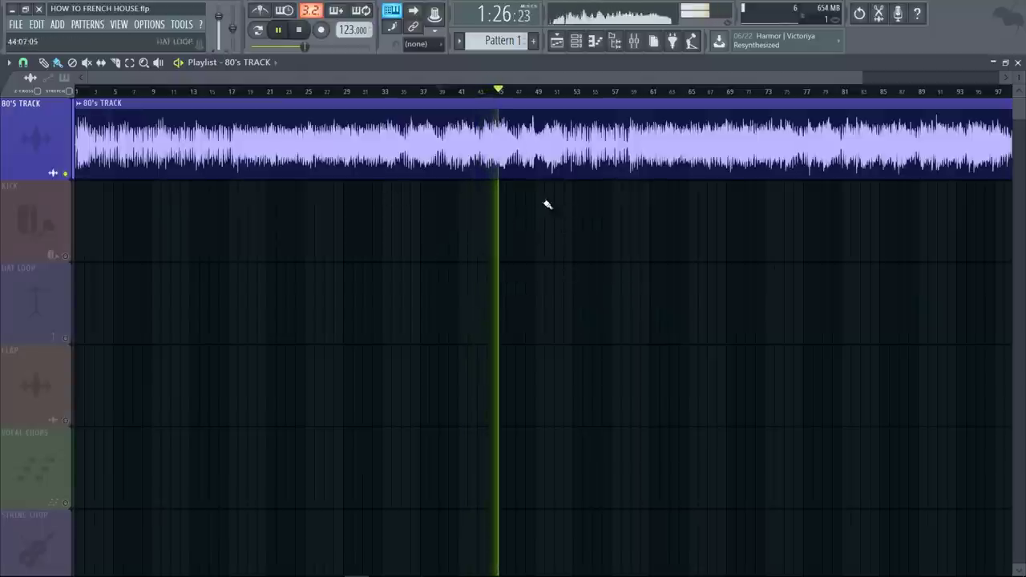
key(space)
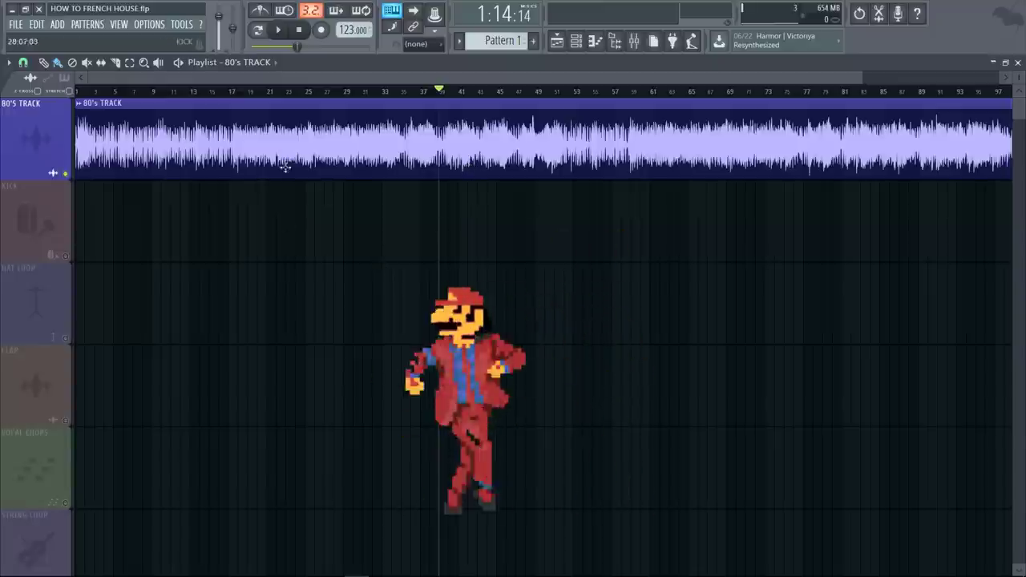
right_click(685, 158)
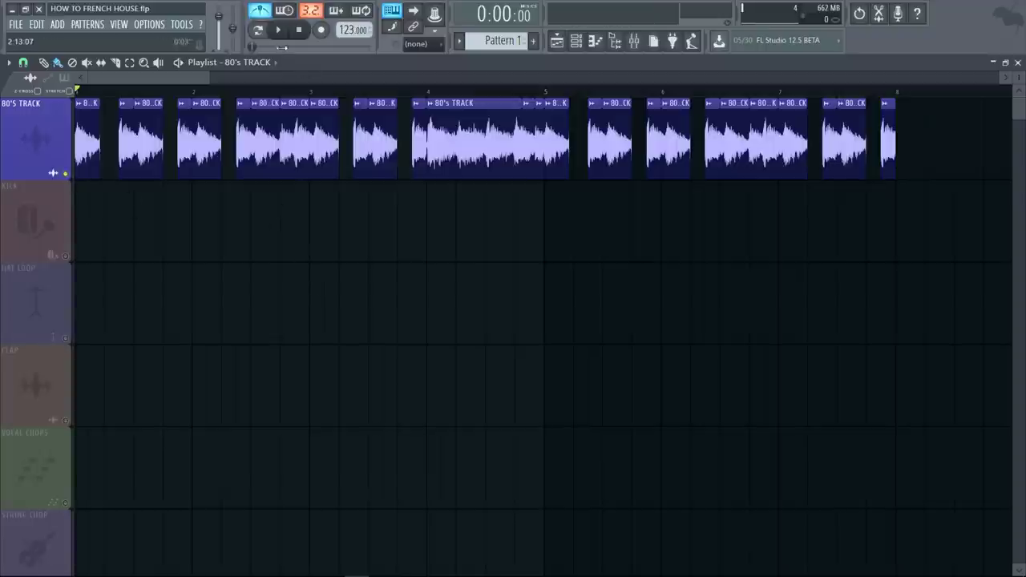
Play the chopped 80's TRACK clips from the start and open Fruity parametric EQ 2 on the 80's TRACK mixer insert.
click(279, 31)
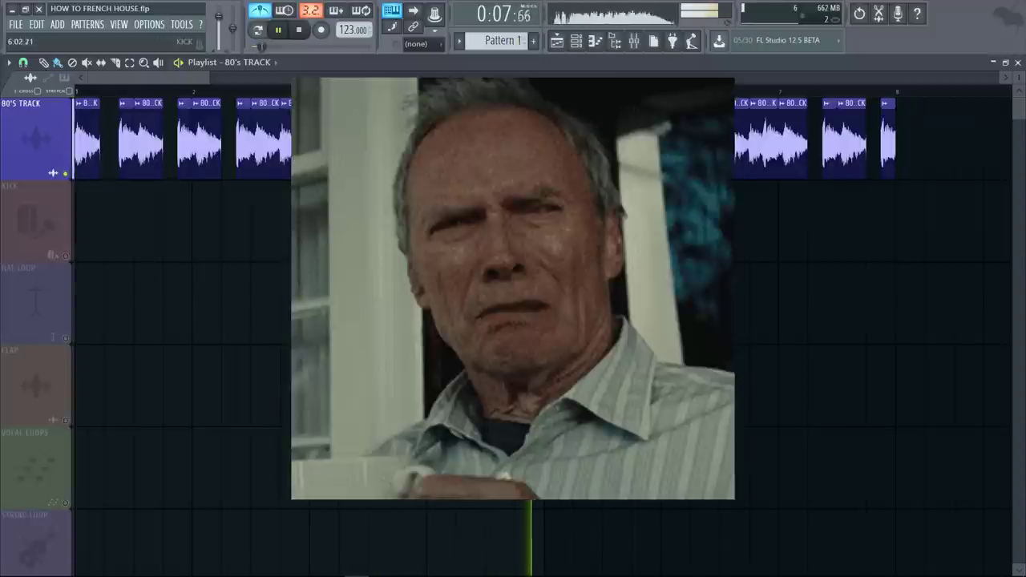
key(space)
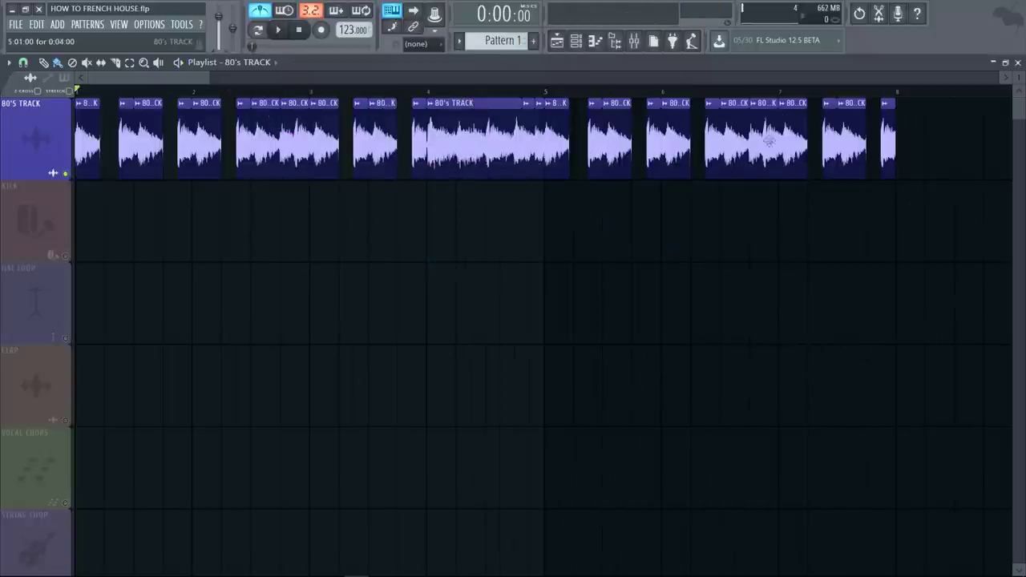
key(F9)
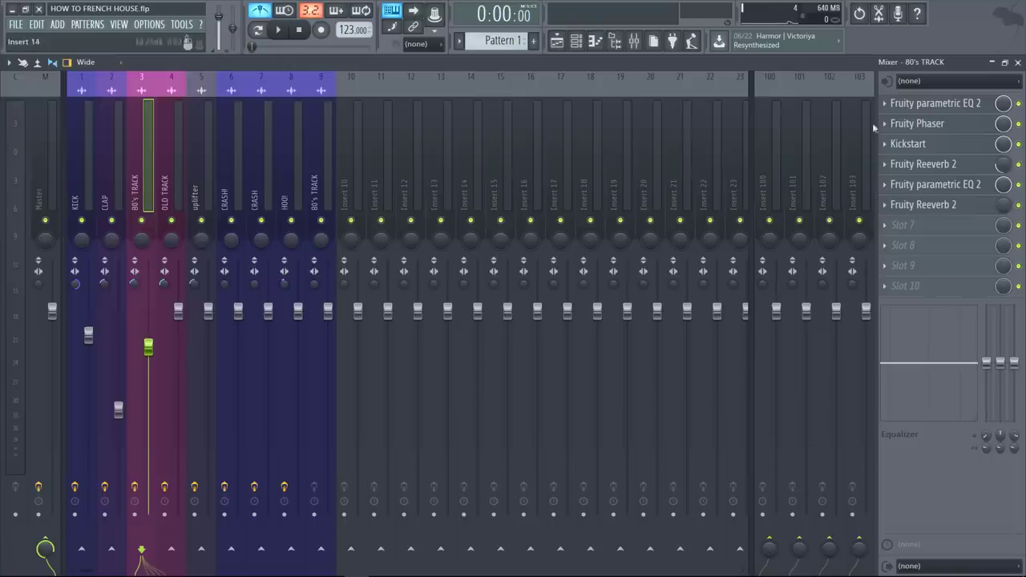
click(933, 103)
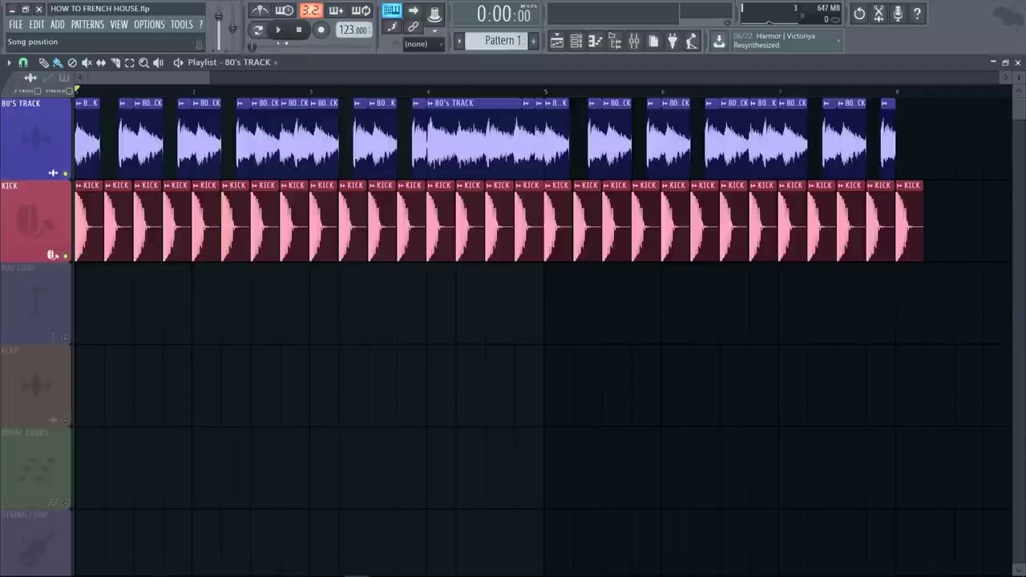
Play the chopped 80's TRACK clips together with the KICK pattern from the start of the playlist.
key(space)
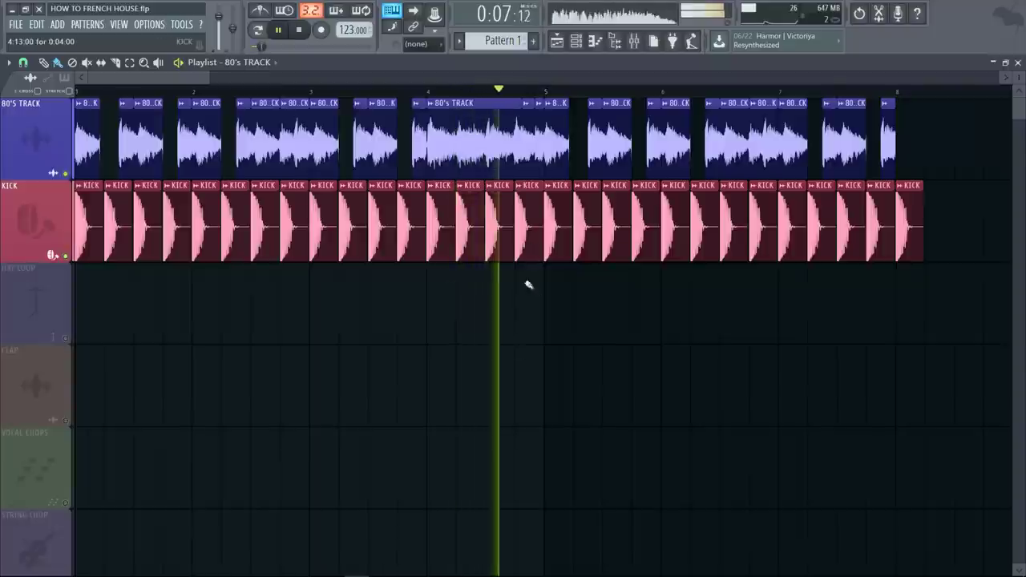
key(space)
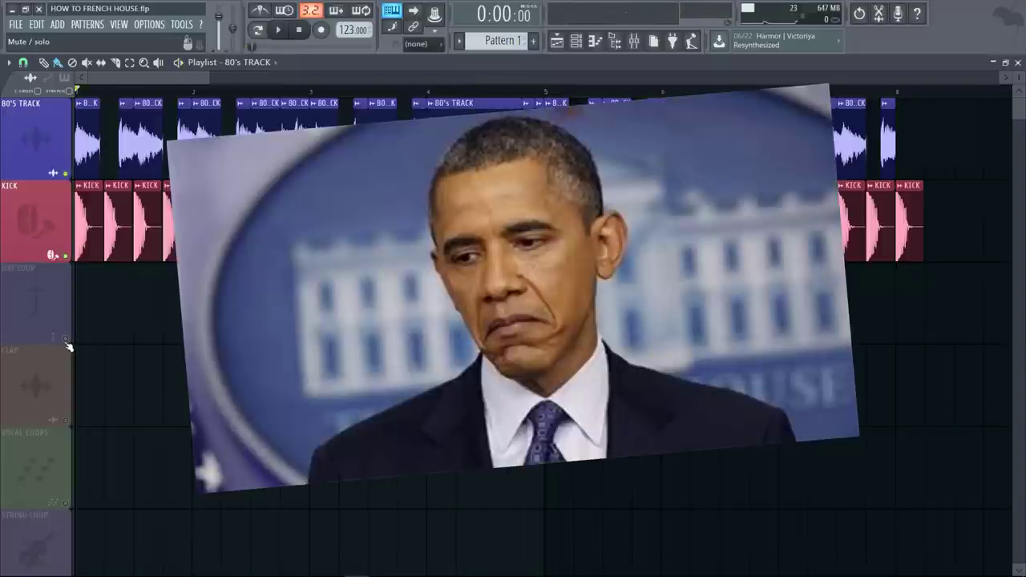
Unmute the HAT LOOP track, fill it with hat loop clips from bar 1 to bar 8, and play the arrangement.
click(67, 343)
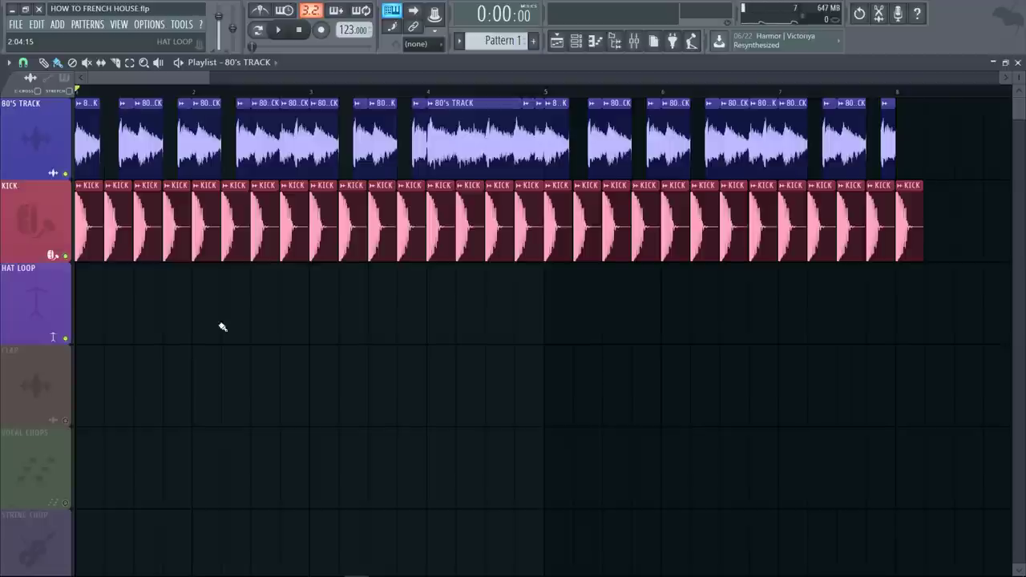
click(147, 338)
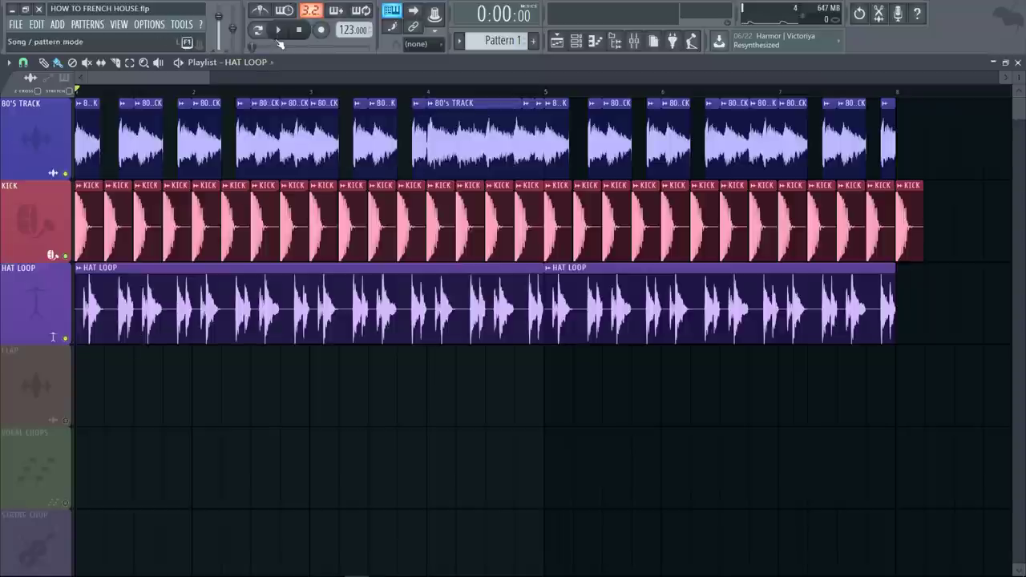
click(278, 31)
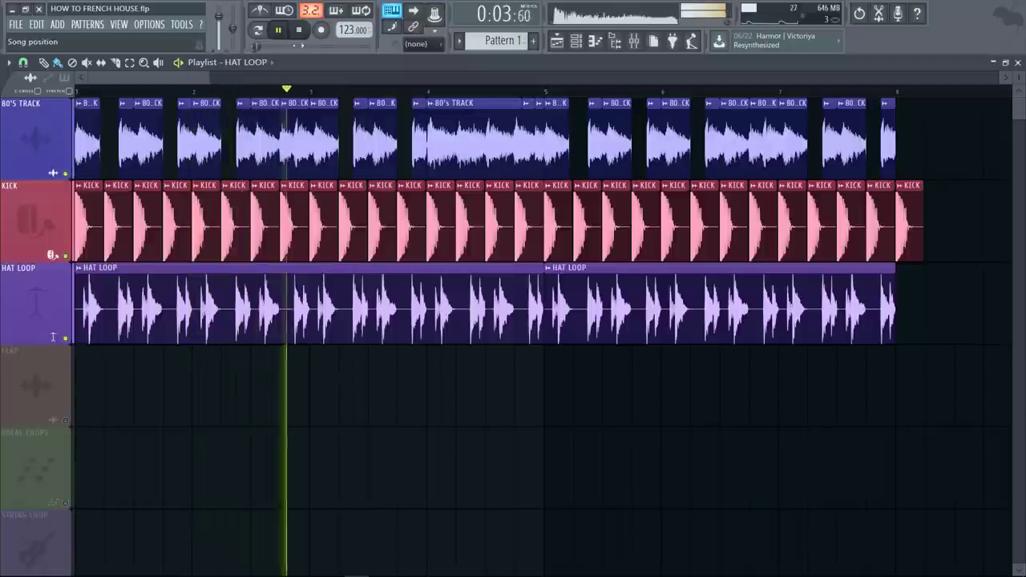
key(space)
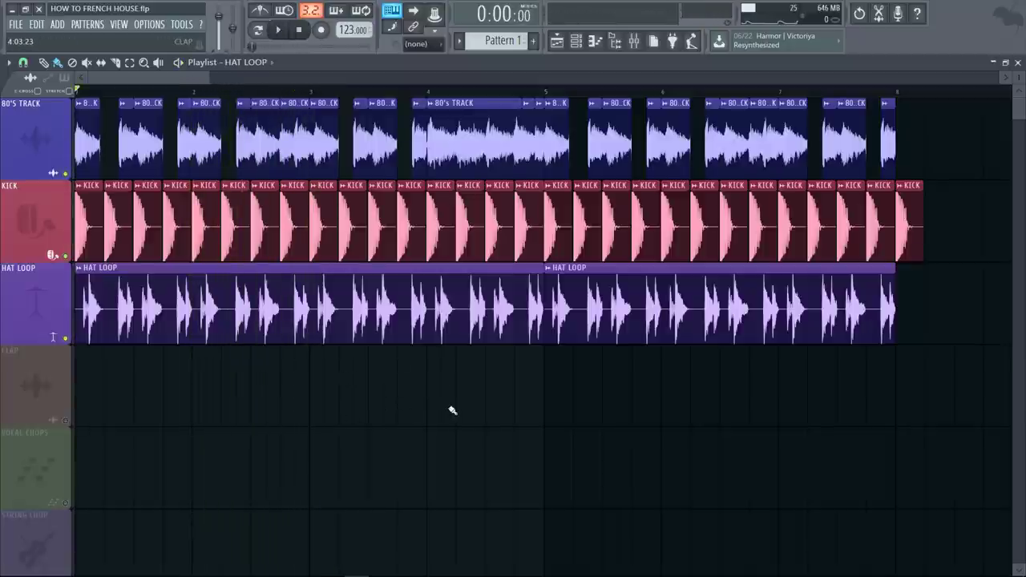
Unmute the CLAP track and play it with the 80's track, kick and hat loop.
click(67, 421)
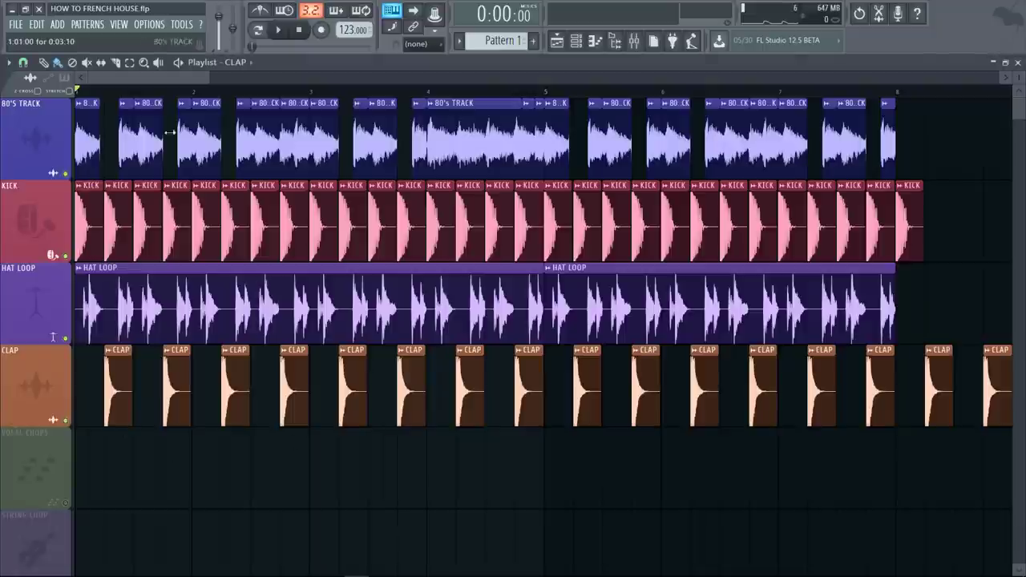
click(278, 31)
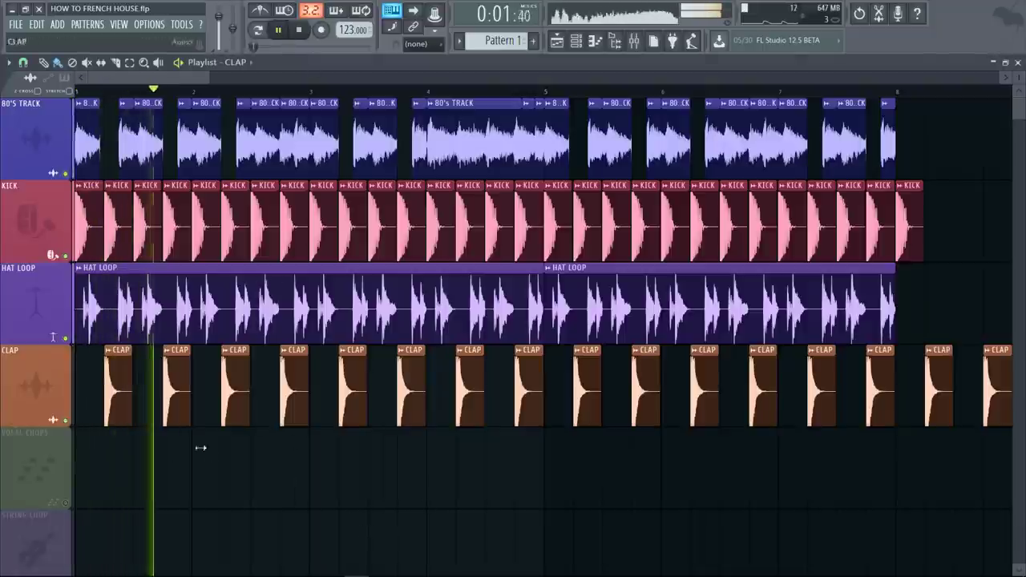
key(space)
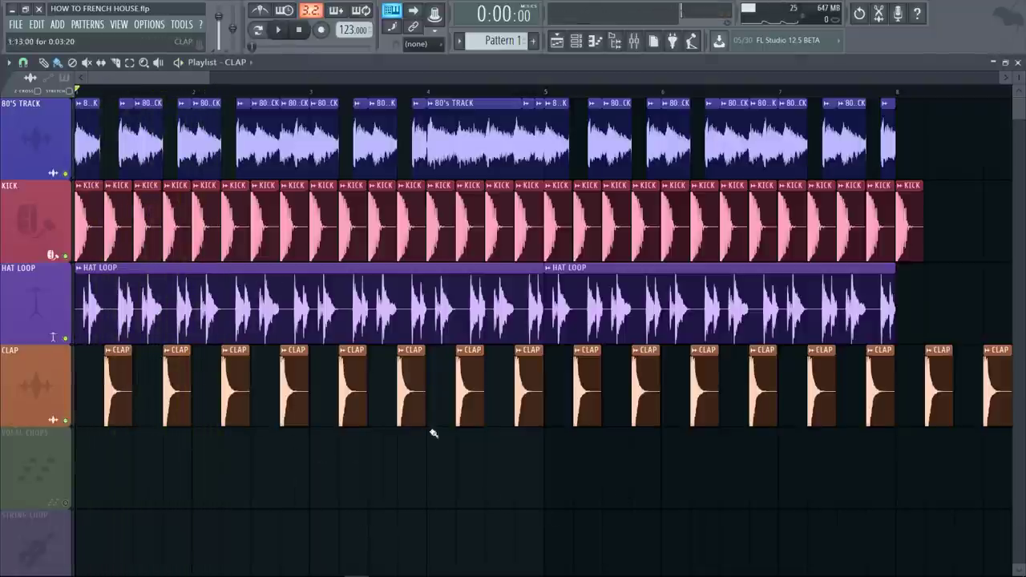
Unmute the VOCAL CHOPS track and audition it first in solo and again with all the other active tracks.
click(67, 505)
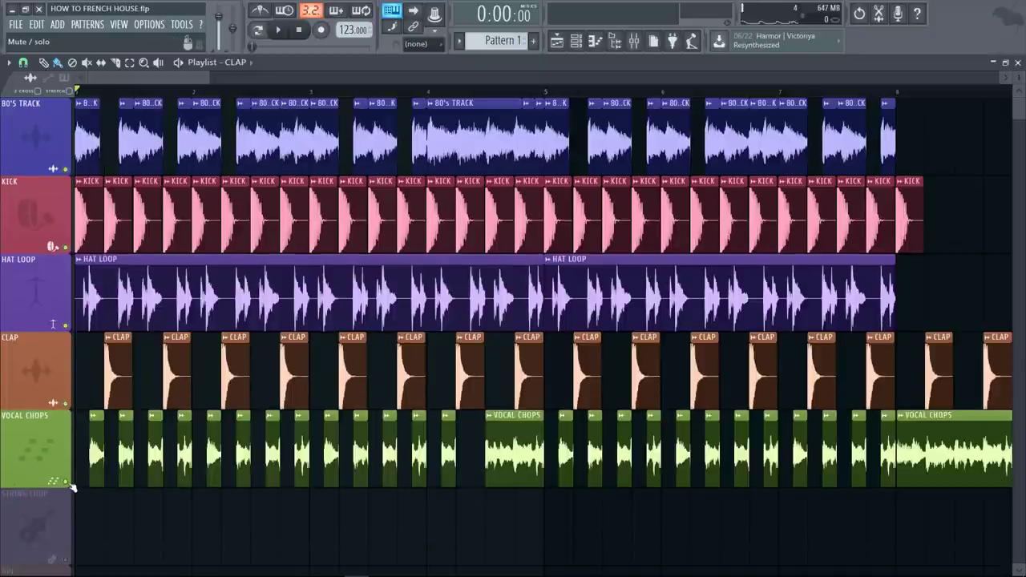
right_click(66, 481)
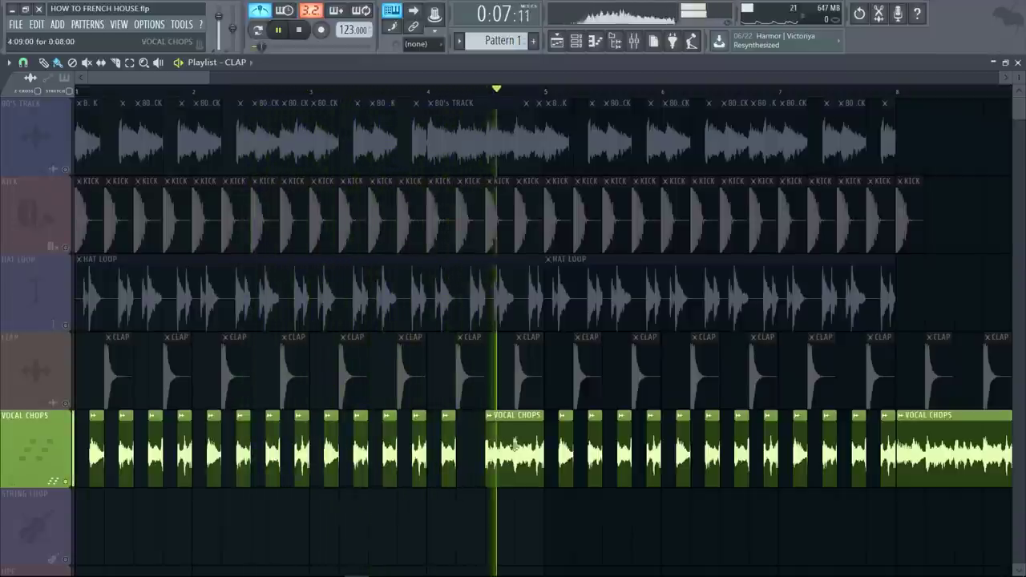
key(space)
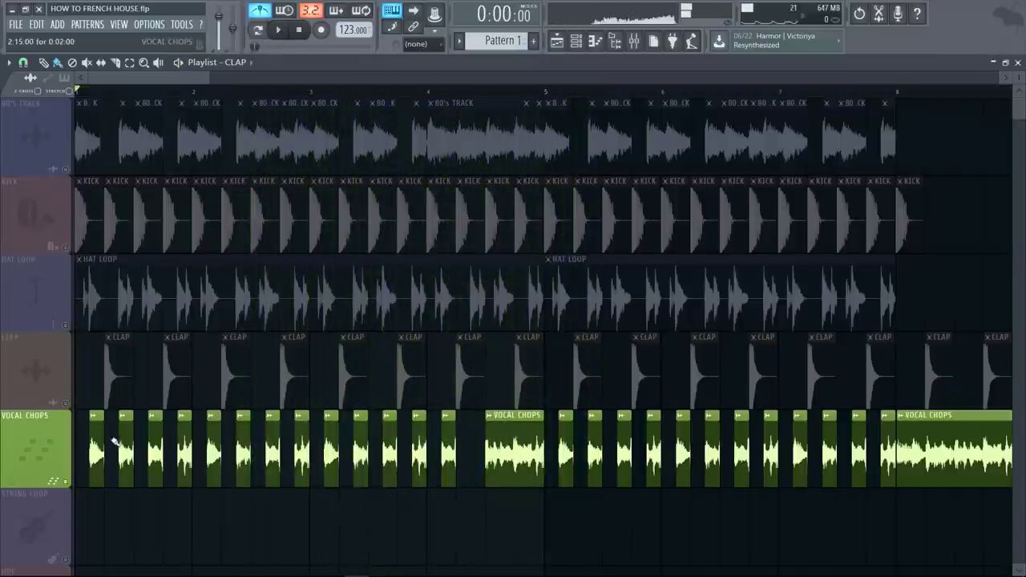
right_click(66, 482)
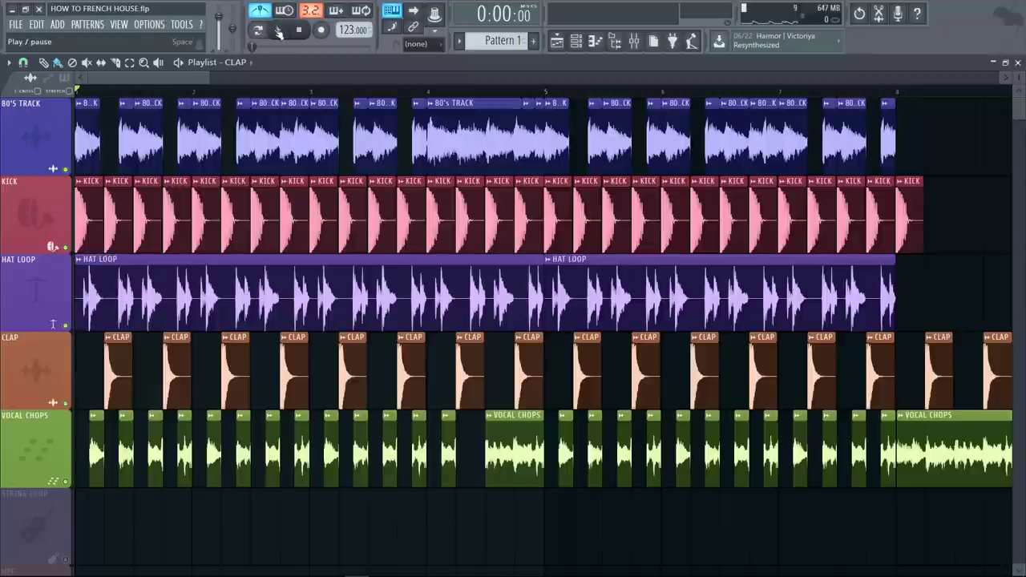
click(278, 33)
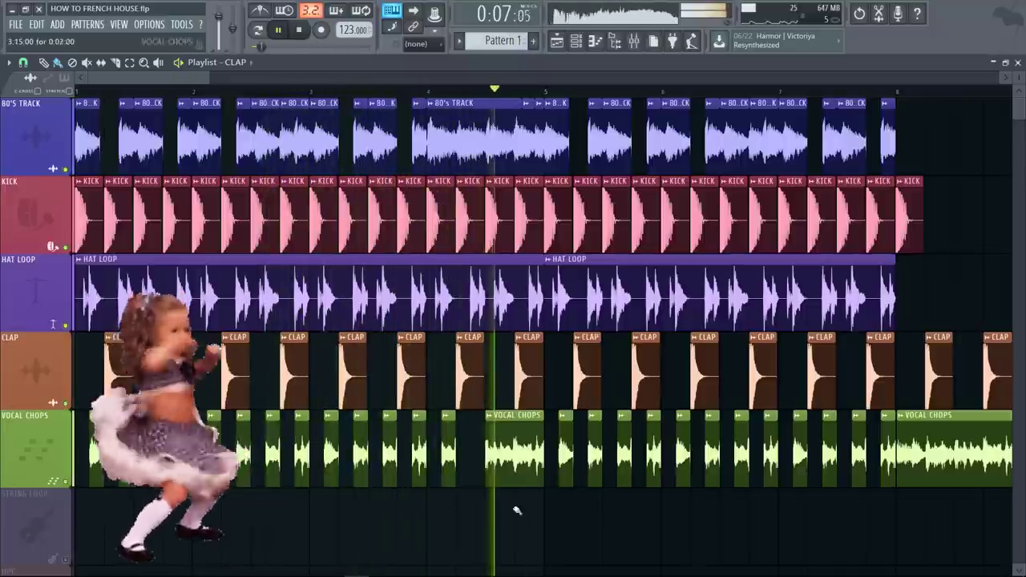
key(space)
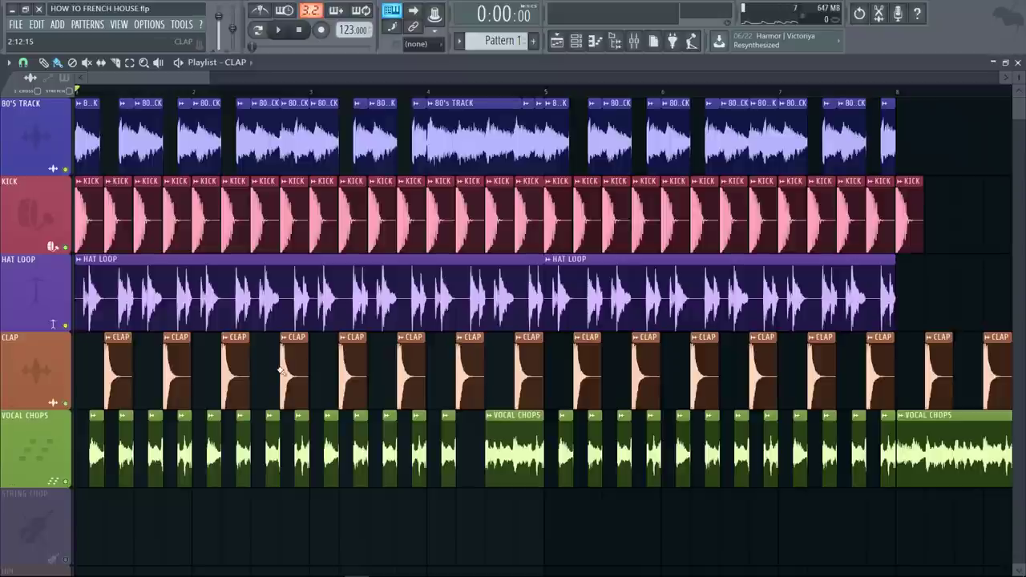
Unmute the STRING CHOP track and audition its clips alone from bar 17.
click(67, 559)
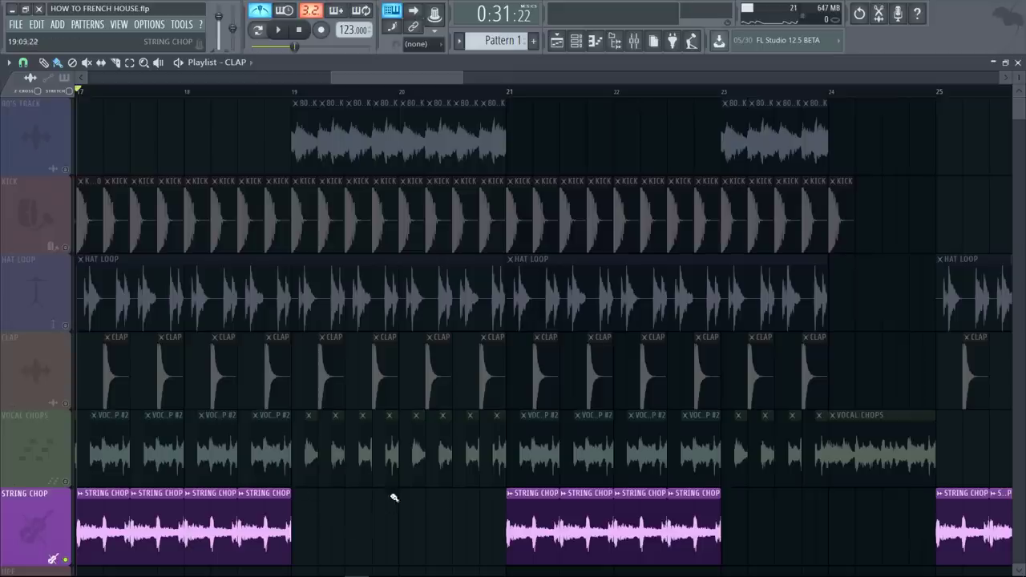
key(space)
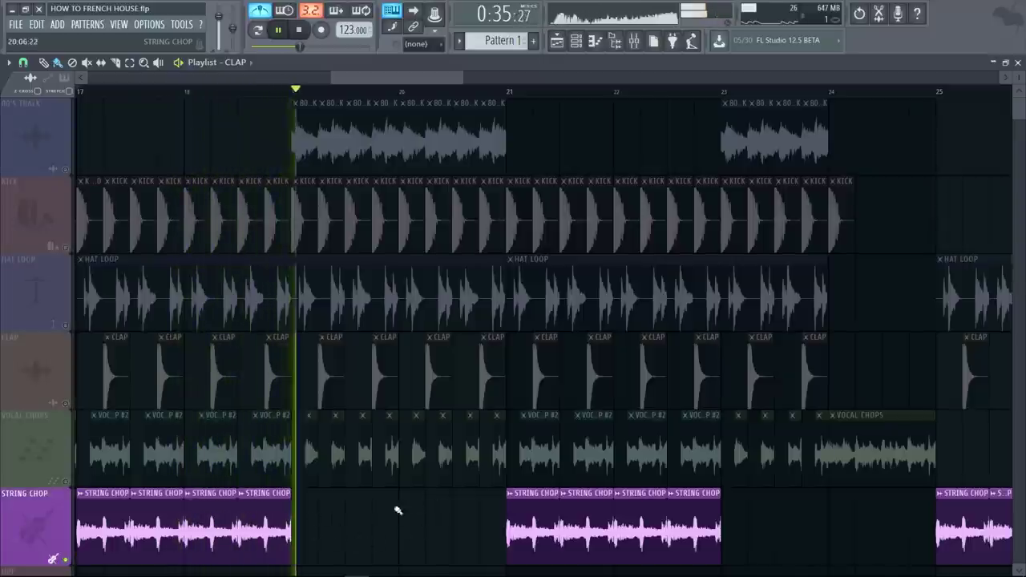
key(space)
Unmute the VOCAL CHOPS, CLAP, HAT LOOP, KICK and 80's TRACK tracks alongside the string chop.
click(67, 481)
click(67, 403)
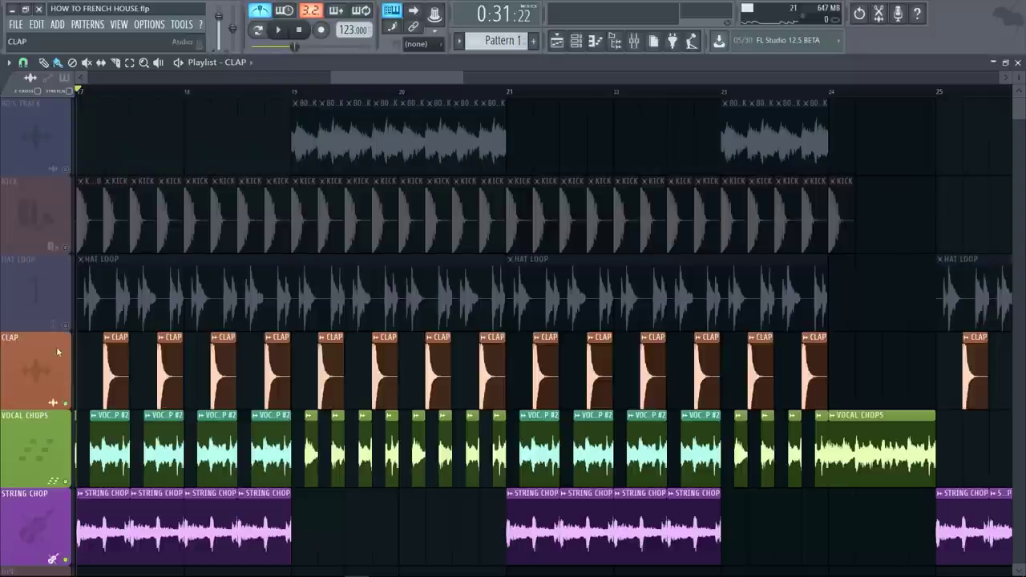
click(67, 325)
click(66, 248)
click(66, 170)
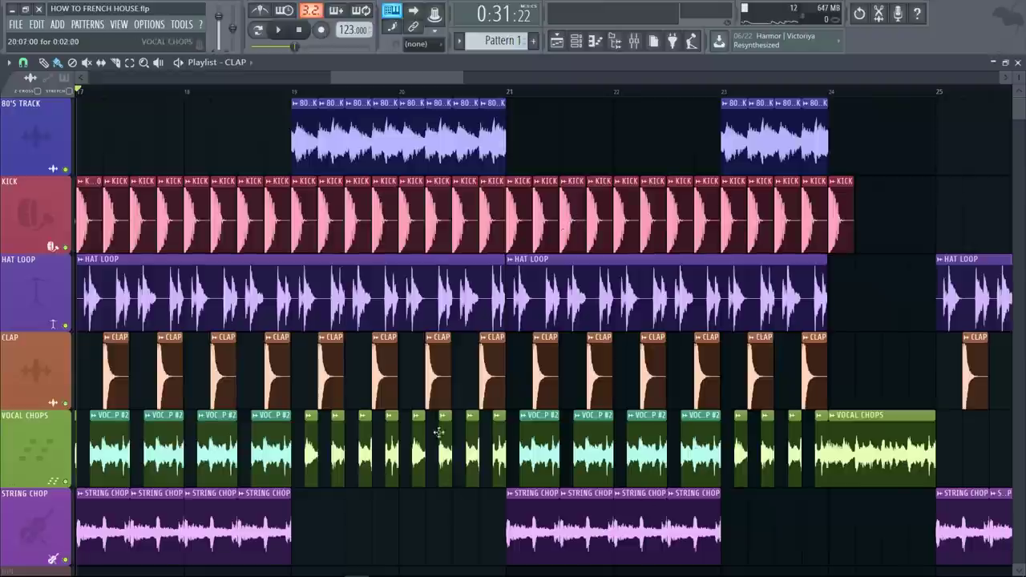
Reduce the playlist track height and unmute HPF, REVERB, CRASH!, KICK HPF, OLD TRACK VOLUME, HPF ON/OFF and the lower REVERB track.
drag(1018, 77, 983, 96)
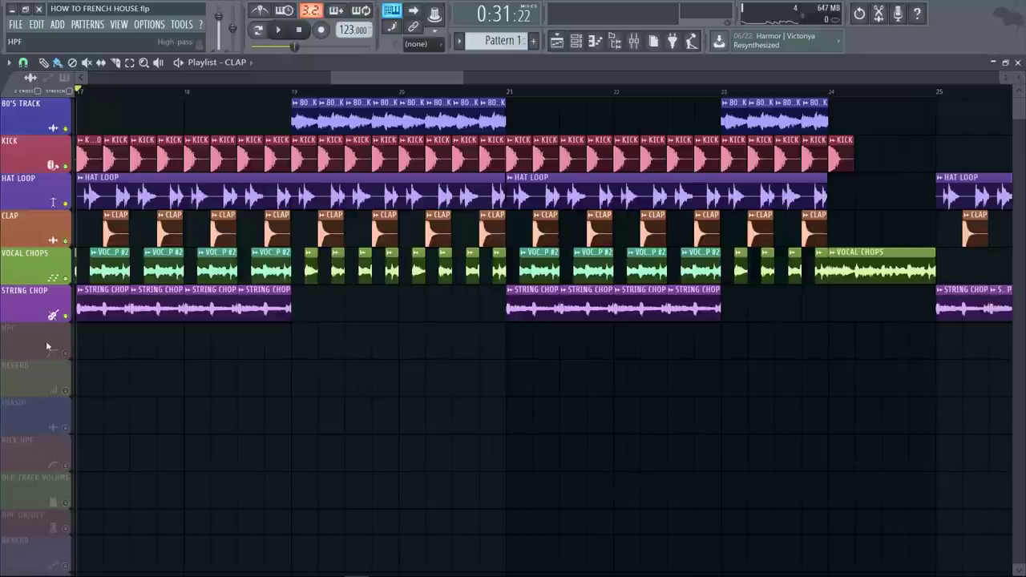
click(67, 355)
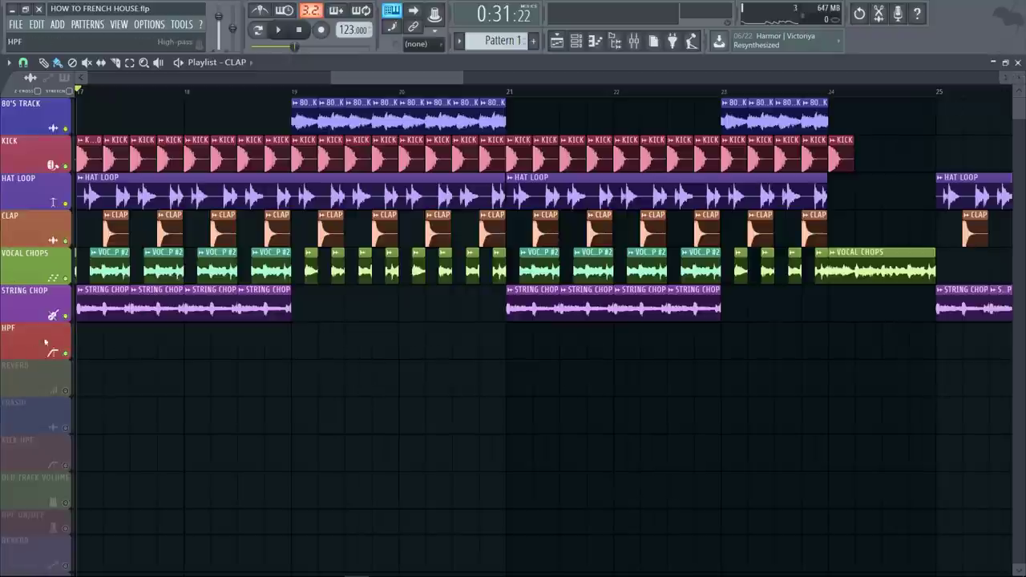
click(67, 392)
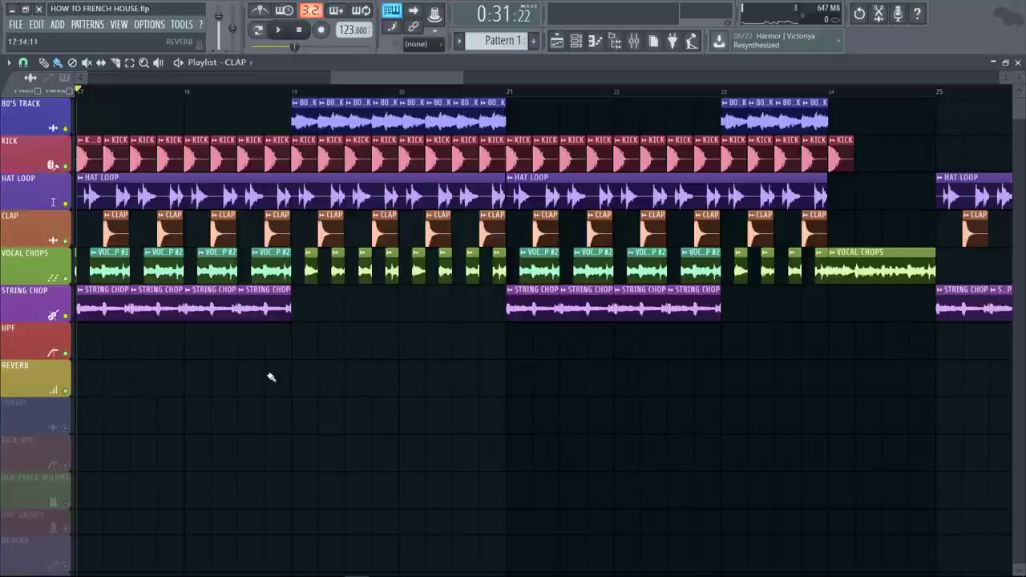
click(67, 429)
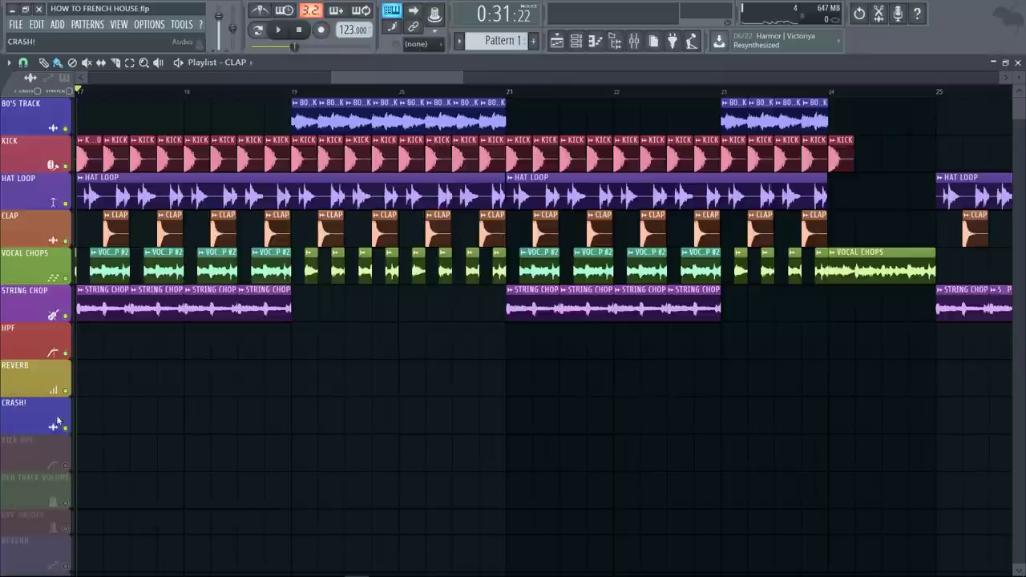
click(66, 467)
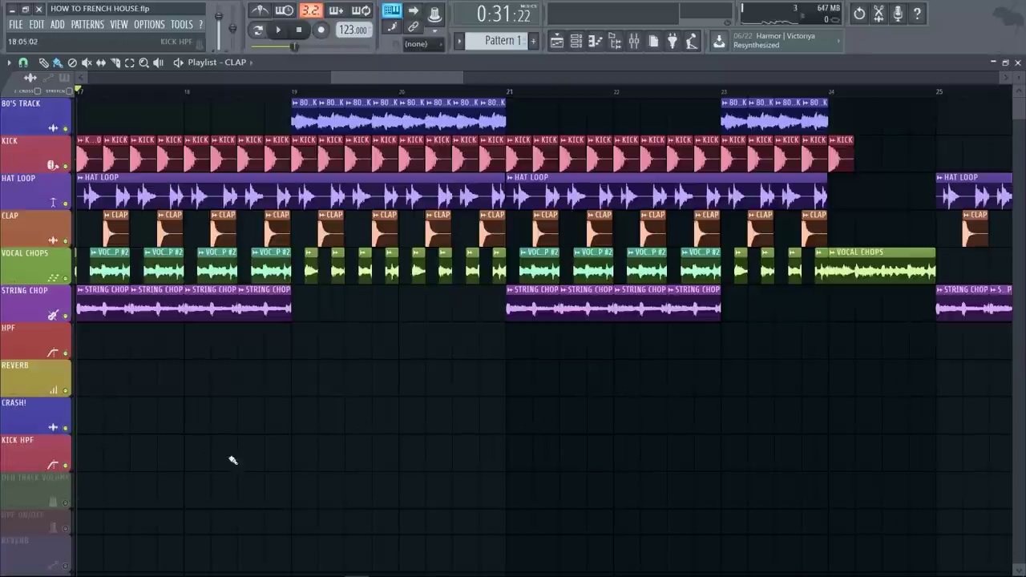
click(66, 503)
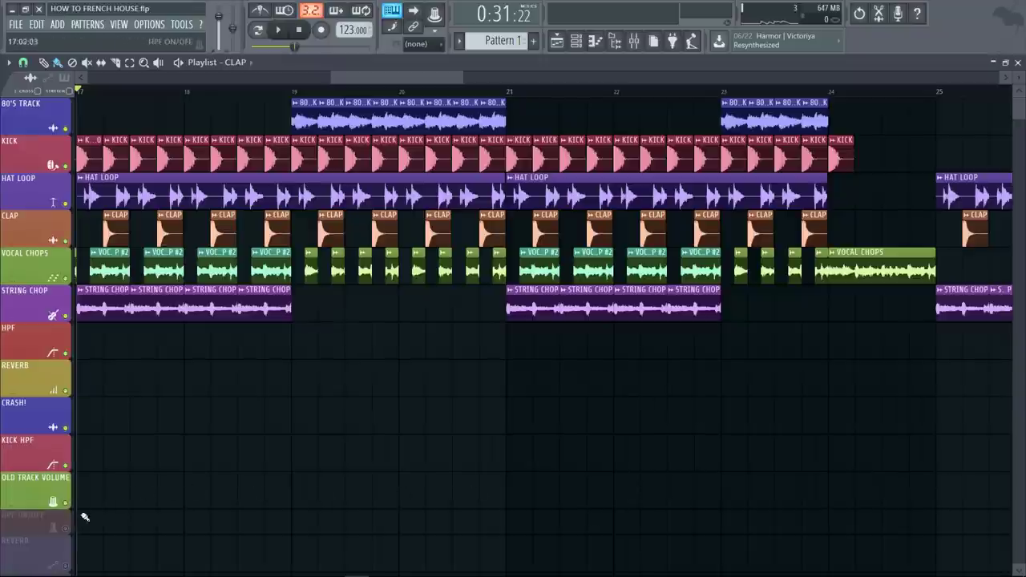
click(65, 564)
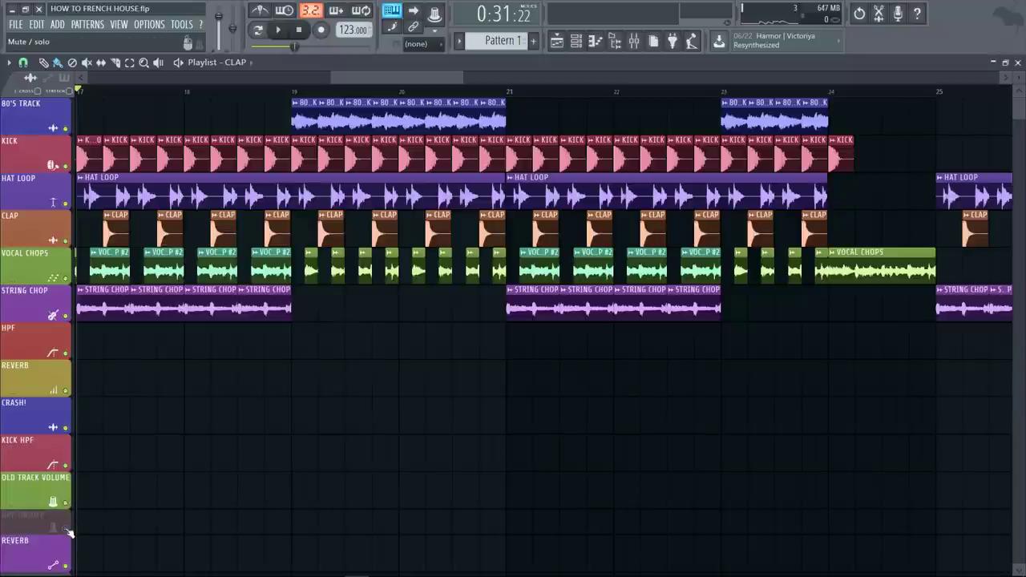
click(67, 529)
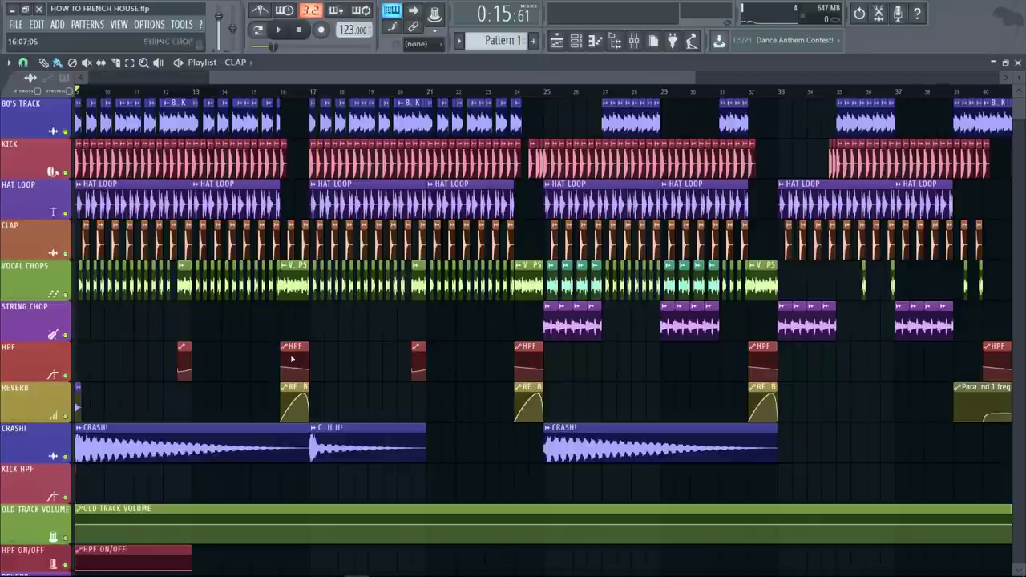
Open the sample settings of the CRASH! clip at bar 9 to inspect and preview its sample, and close them again.
double_click(134, 446)
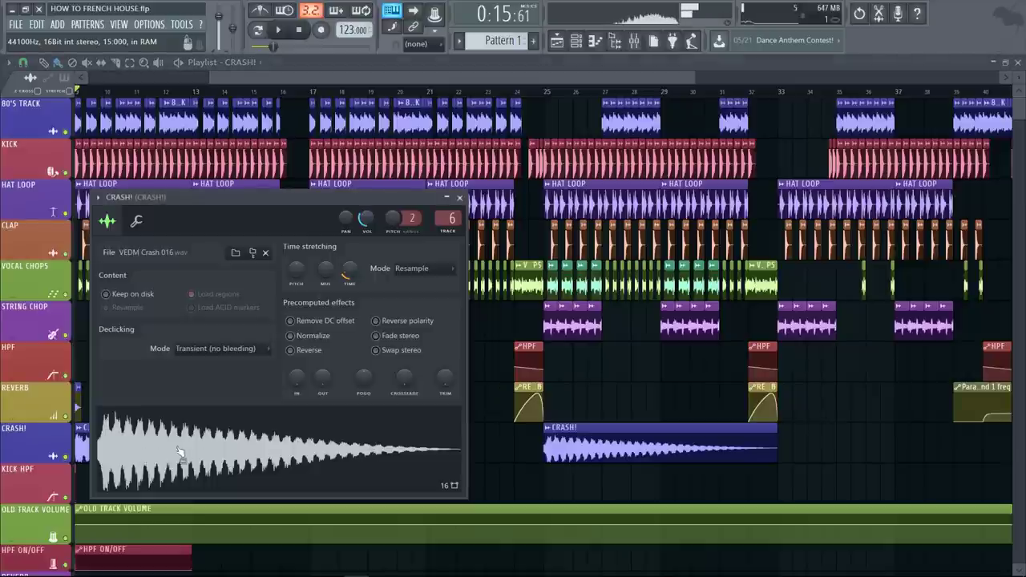
click(459, 197)
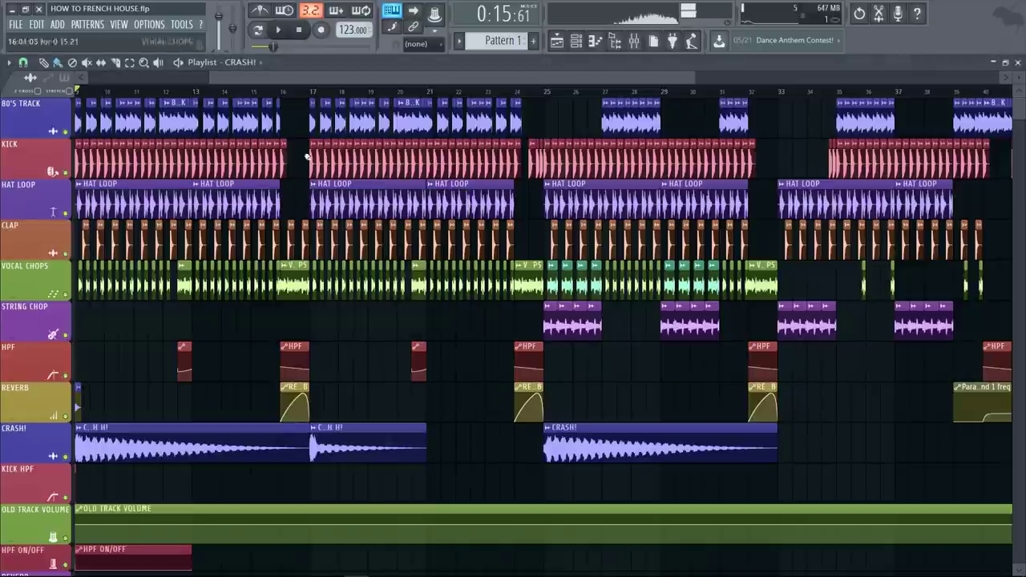
click(301, 30)
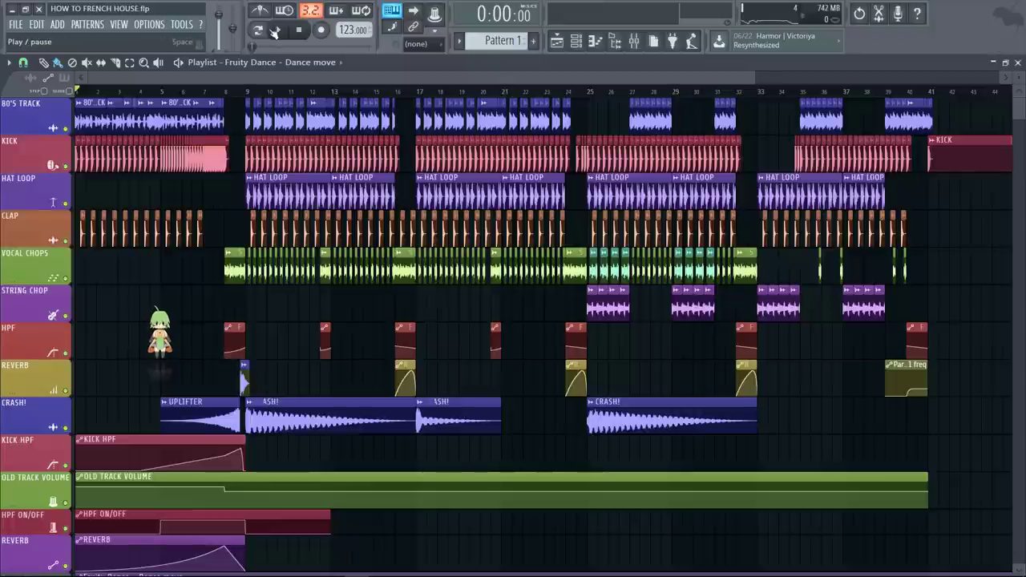
Play the full arrangement from bar 1 past its end while saving the project, and stop and hide the playlist.
click(276, 29)
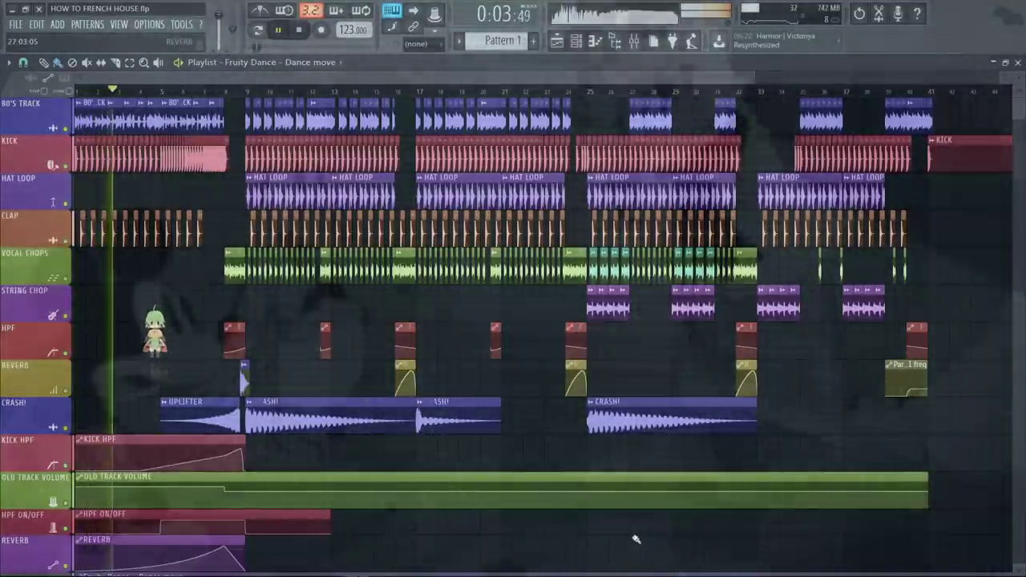
key(ctrl+s)
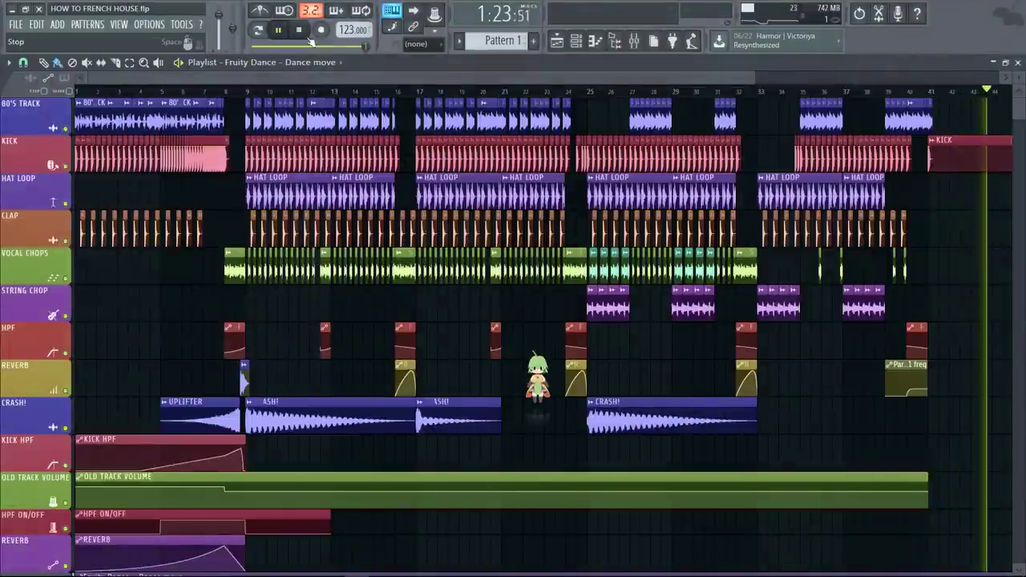
click(299, 31)
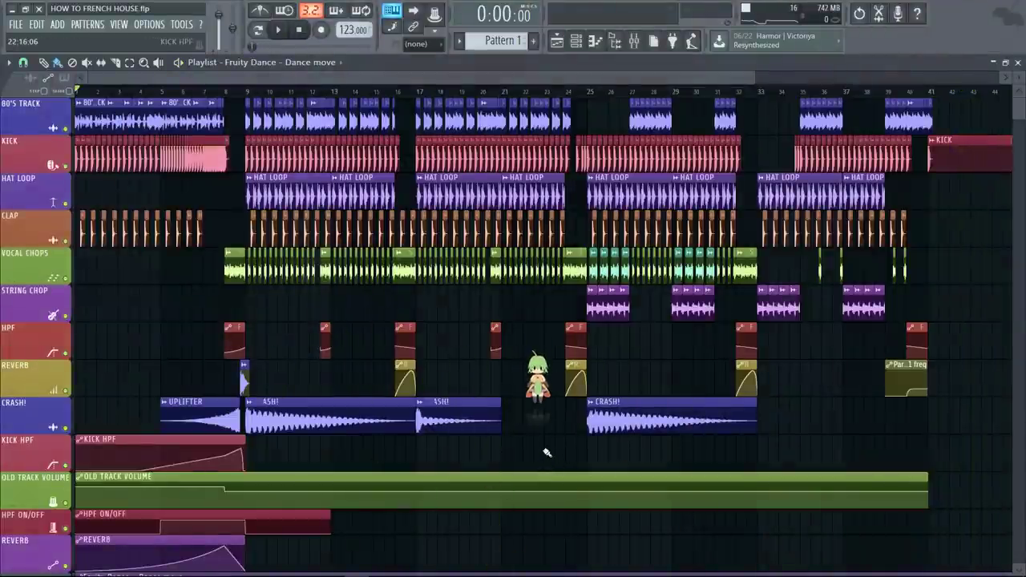
key(F5)
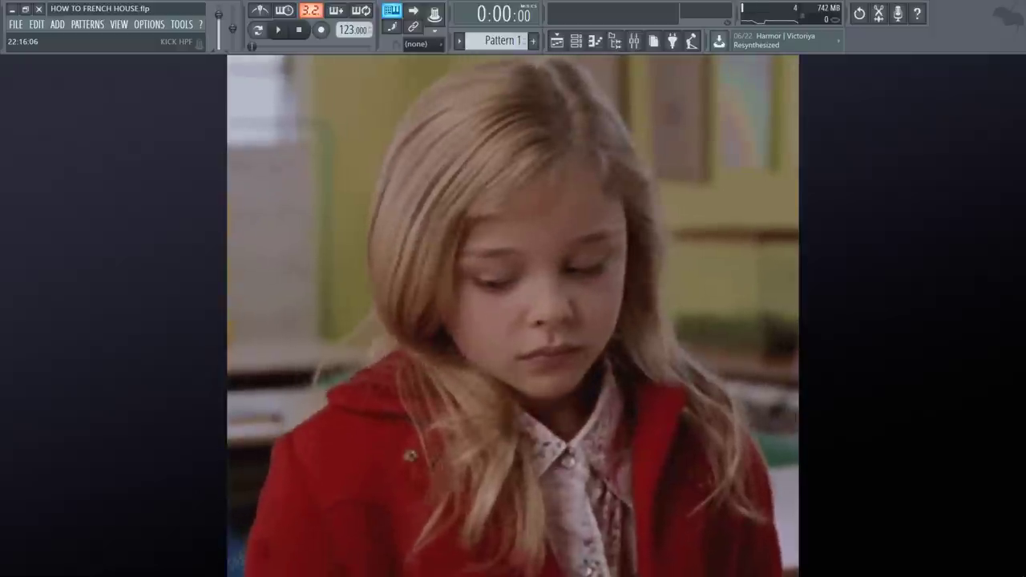